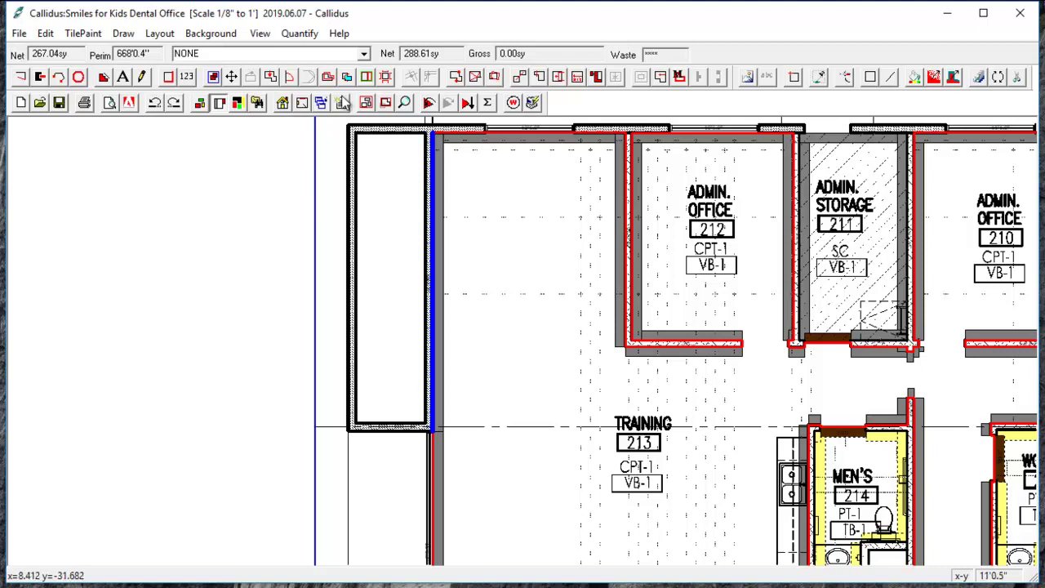
Step: Open the material list for the dental office takeoff plan
{"action": "left_click", "coordinate": [321, 103]}
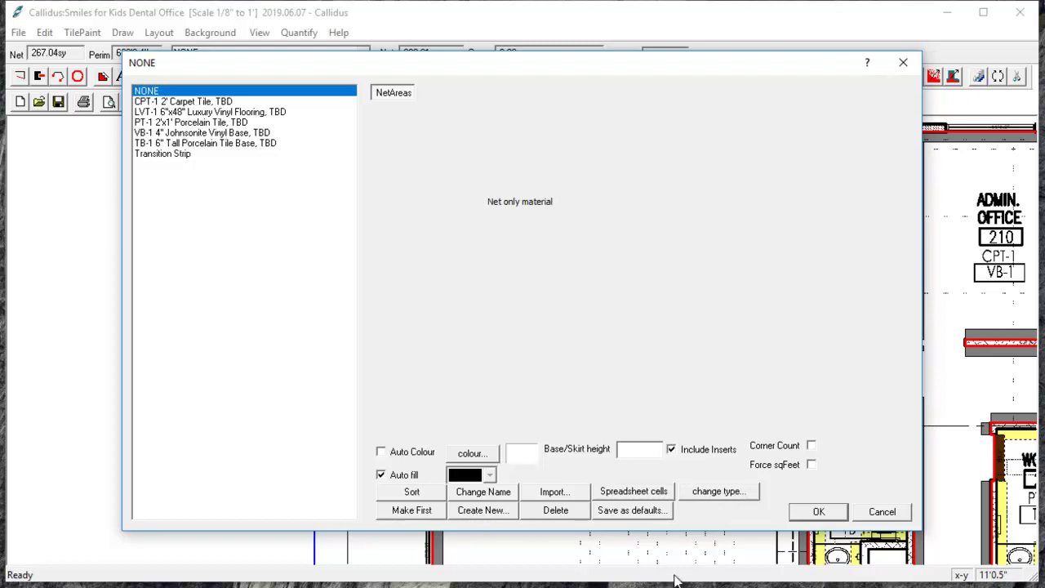
Step: Create a 2' x 2' simple tile material named Tile and turn off Auto Colour
{"action": "left_click", "coordinate": [880, 512]}
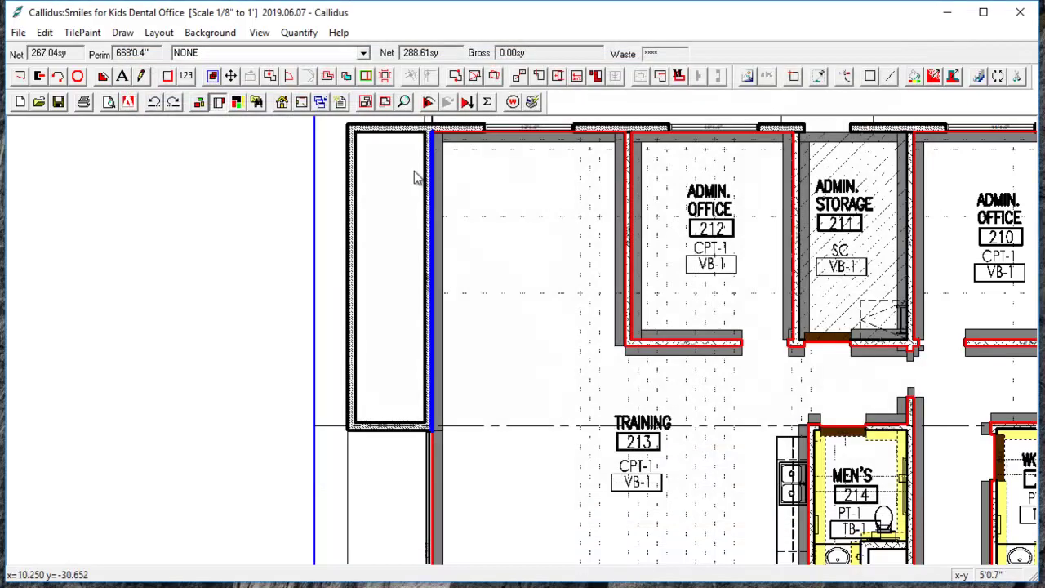
{"action": "left_click", "coordinate": [321, 104]}
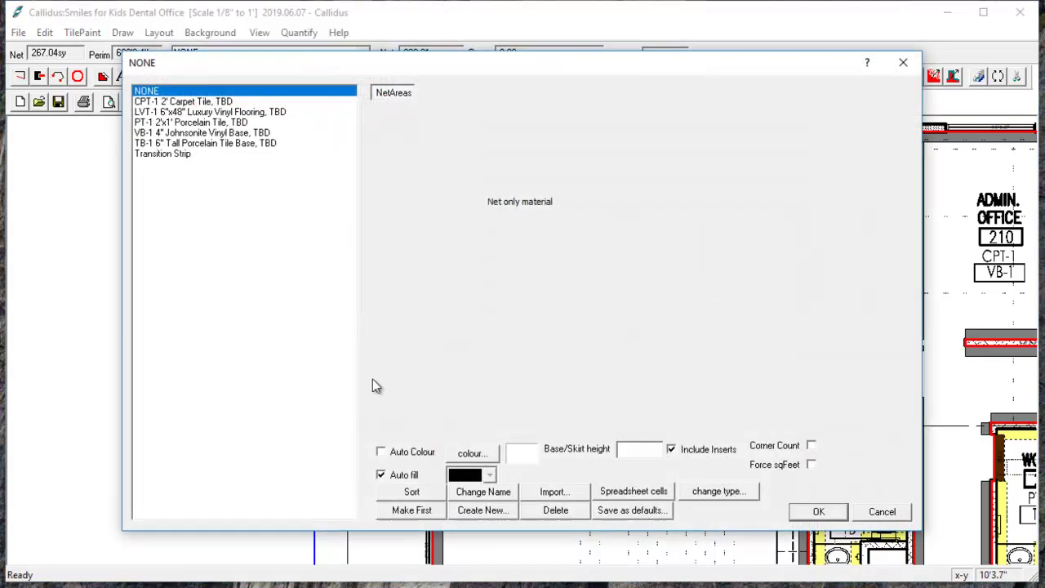
{"action": "left_click", "coordinate": [494, 509]}
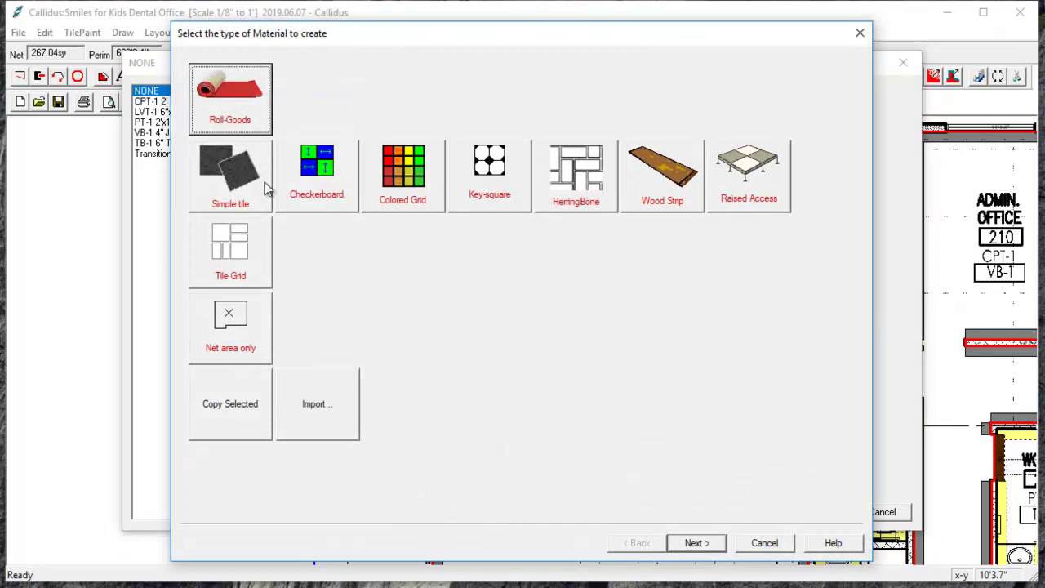
{"action": "double_click", "coordinate": [231, 173]}
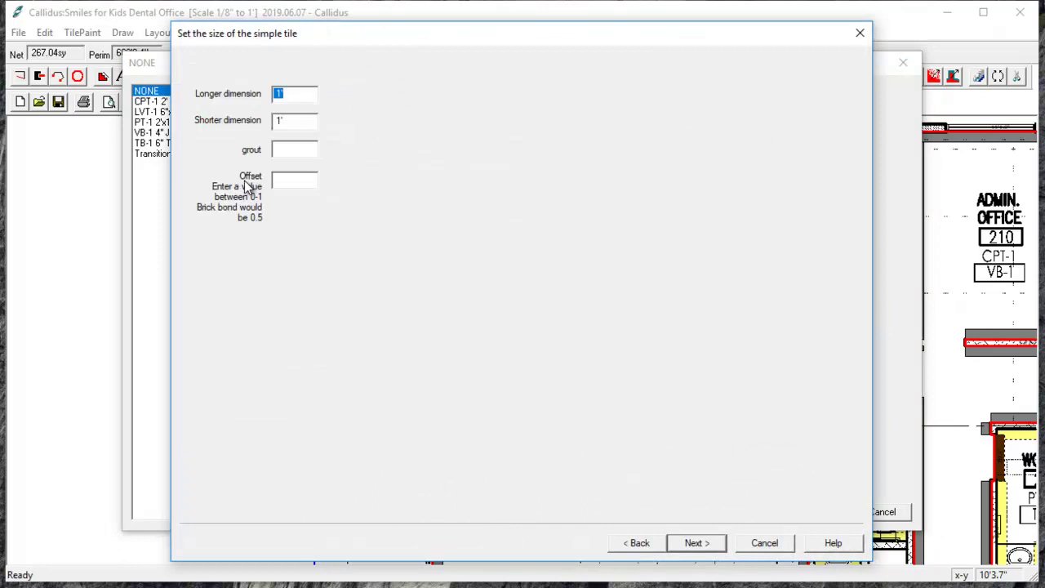
{"action": "type", "text": "2"}
{"action": "key", "text": "Tab"}
{"action": "type", "text": "2"}
{"action": "key", "text": "Return"}
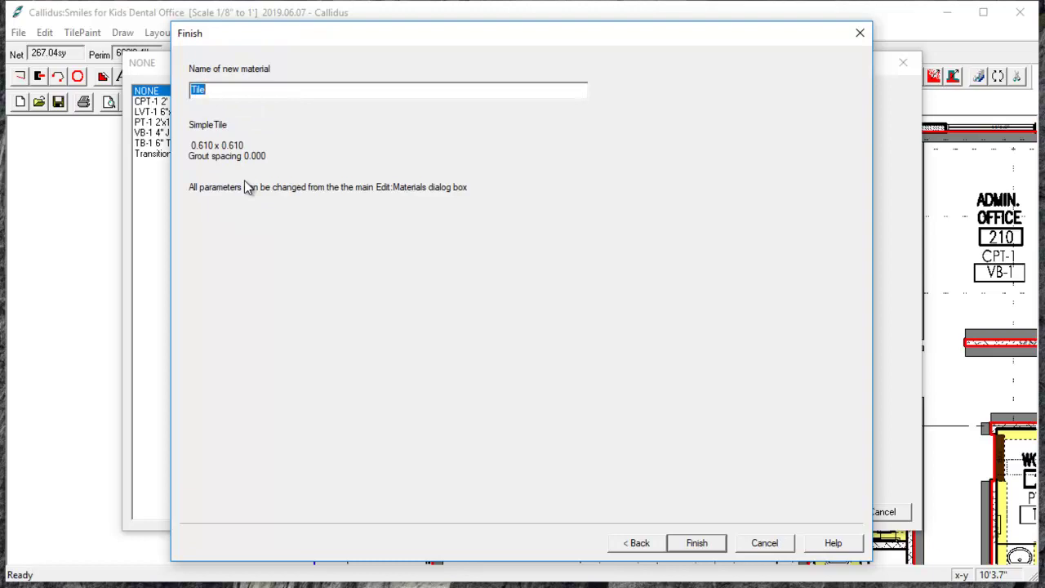
{"action": "key", "text": "Return"}
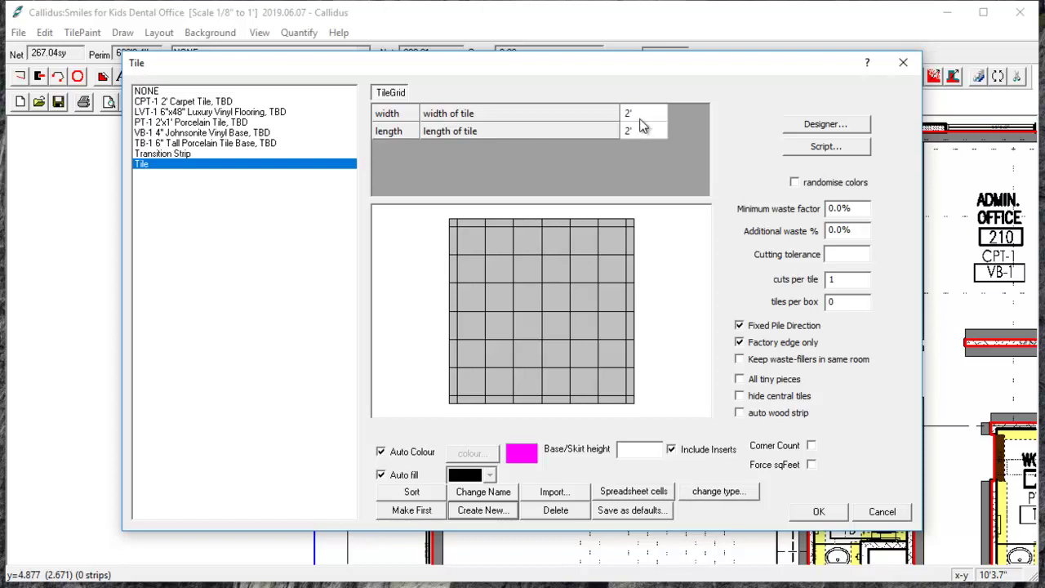
{"action": "left_click", "coordinate": [399, 455]}
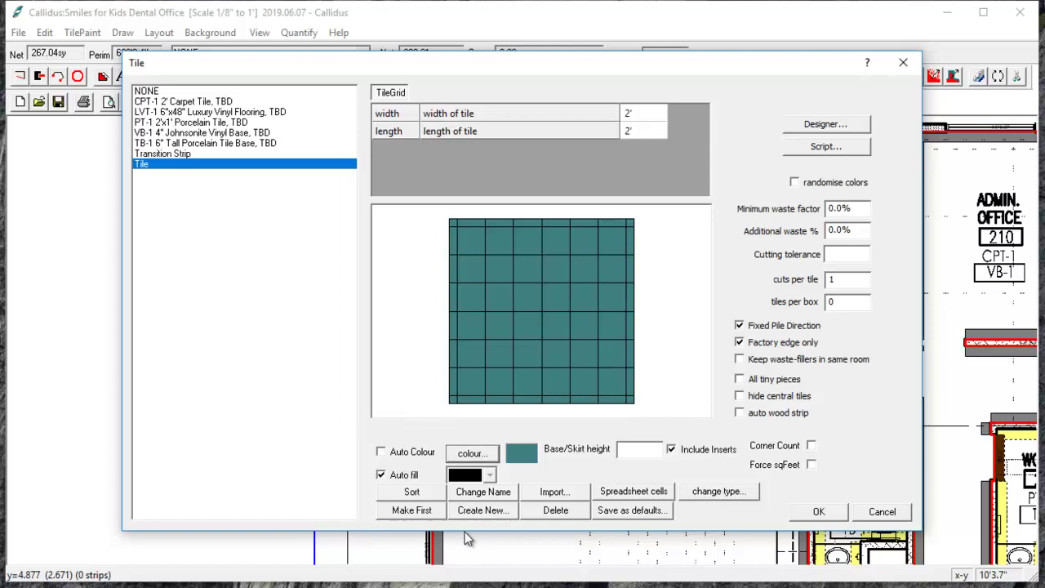
Step: Add Tile-1, a 2' x 2' simple tile with a .5 row offset
{"action": "left_click", "coordinate": [470, 510]}
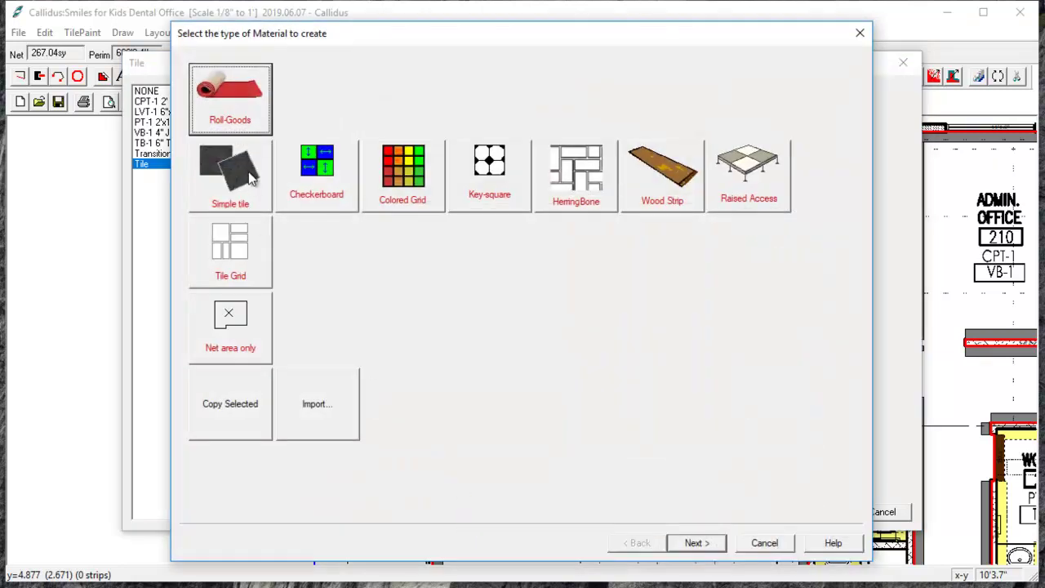
{"action": "double_click", "coordinate": [230, 173]}
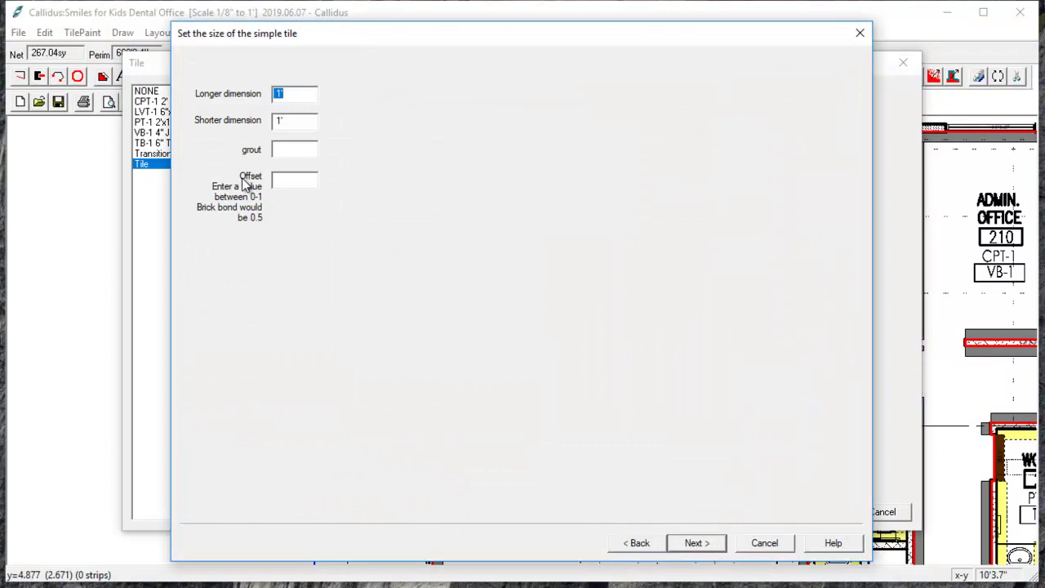
{"action": "type", "text": "2"}
{"action": "key", "text": "Tab"}
{"action": "type", "text": "2"}
{"action": "left_click", "coordinate": [277, 184]}
{"action": "type", "text": ".5"}
{"action": "key", "text": "Return"}
{"action": "key", "text": "Return"}
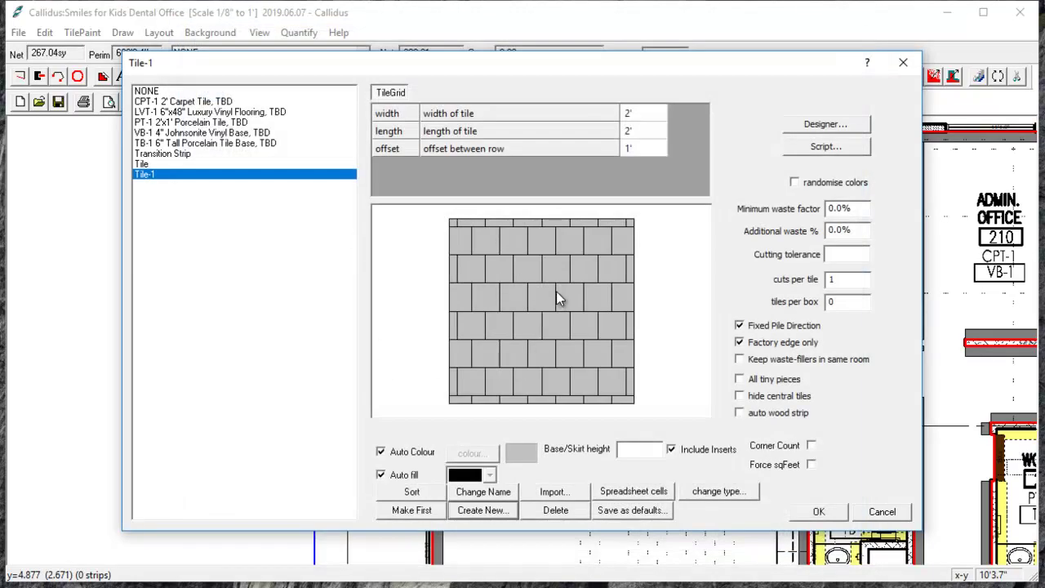
Step: Add Tile-2, a 3' x 6" simple tile with offset 10, forcing square-foot quantities
{"action": "left_click", "coordinate": [484, 511]}
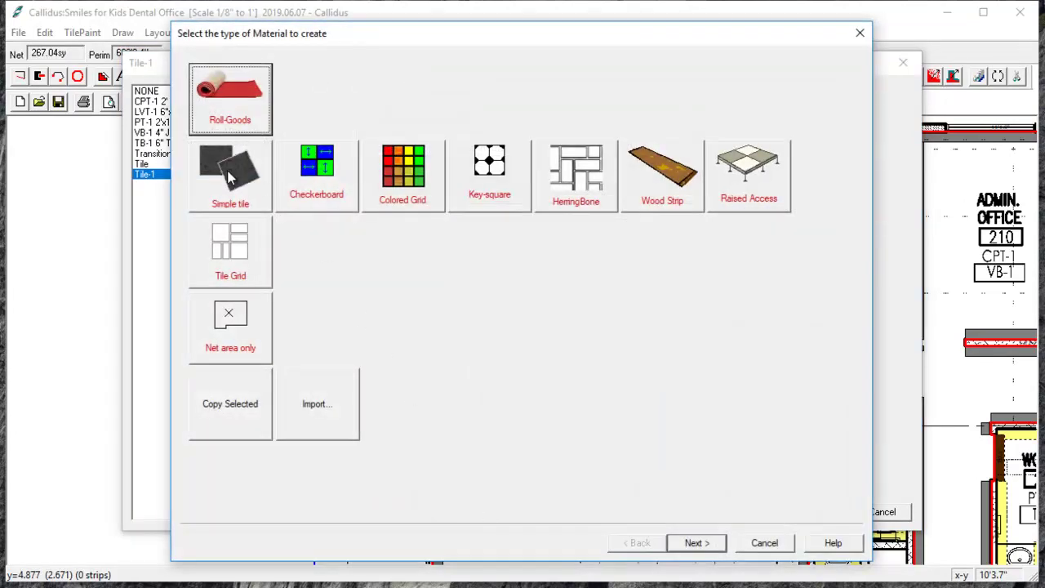
{"action": "double_click", "coordinate": [228, 176]}
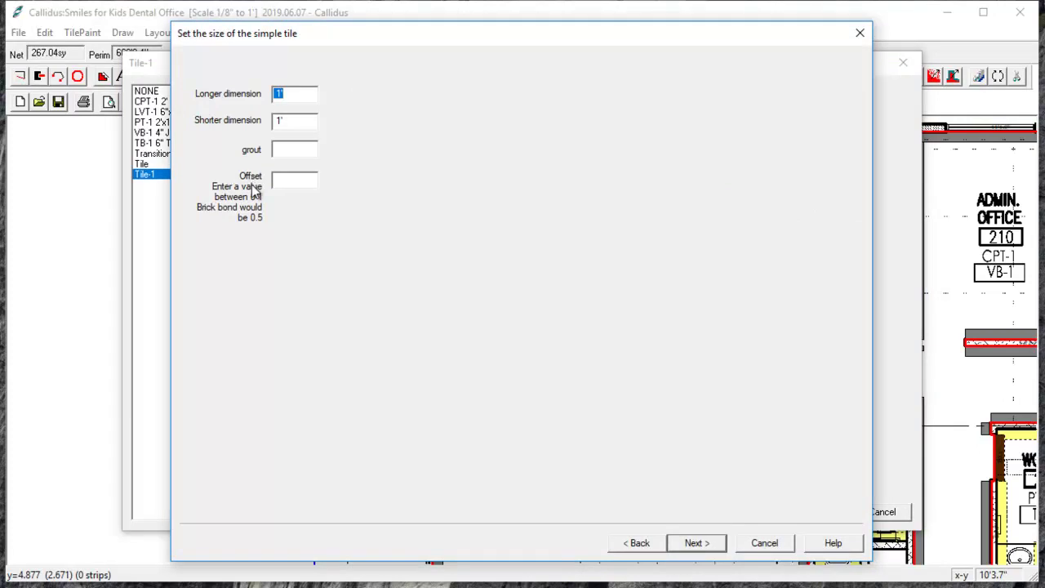
{"action": "type", "text": "3"}
{"action": "key", "text": "Tab"}
{"action": "type", "text": "6\""}
{"action": "key", "text": "Tab"}
{"action": "key", "text": "Tab"}
{"action": "type", "text": "10"}
{"action": "key", "text": "Return"}
{"action": "key", "text": "Return"}
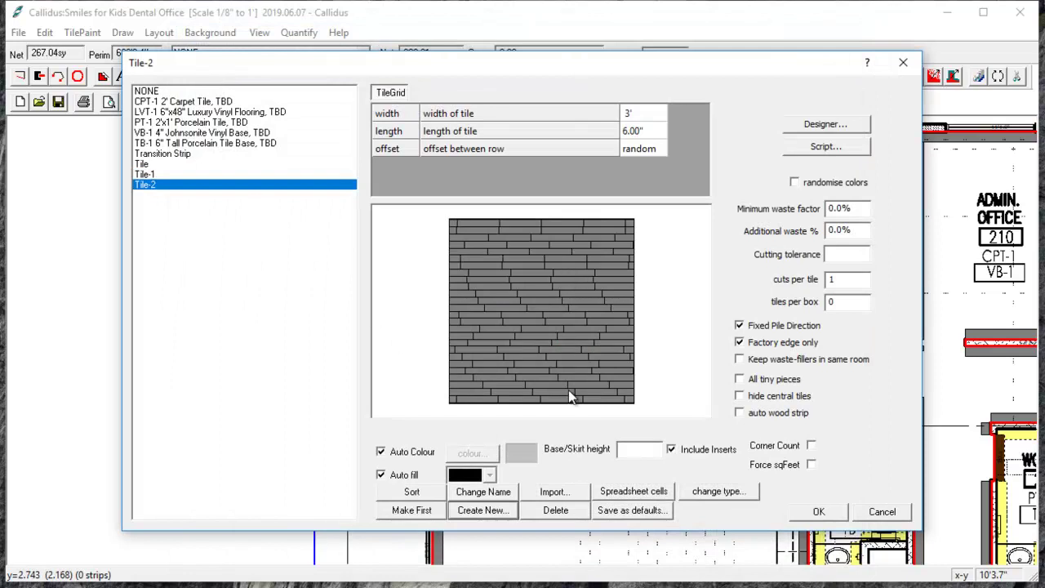
{"action": "left_click", "coordinate": [811, 464]}
Step: Create a Checkboard checkerboard material at the default 1' x 1' size
{"action": "left_click", "coordinate": [497, 508]}
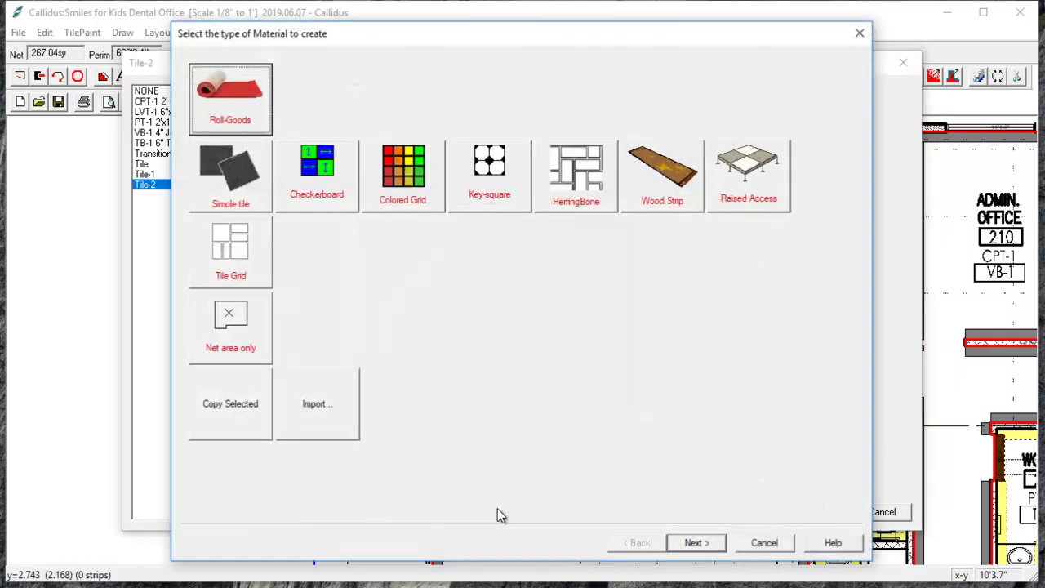
{"action": "double_click", "coordinate": [325, 168]}
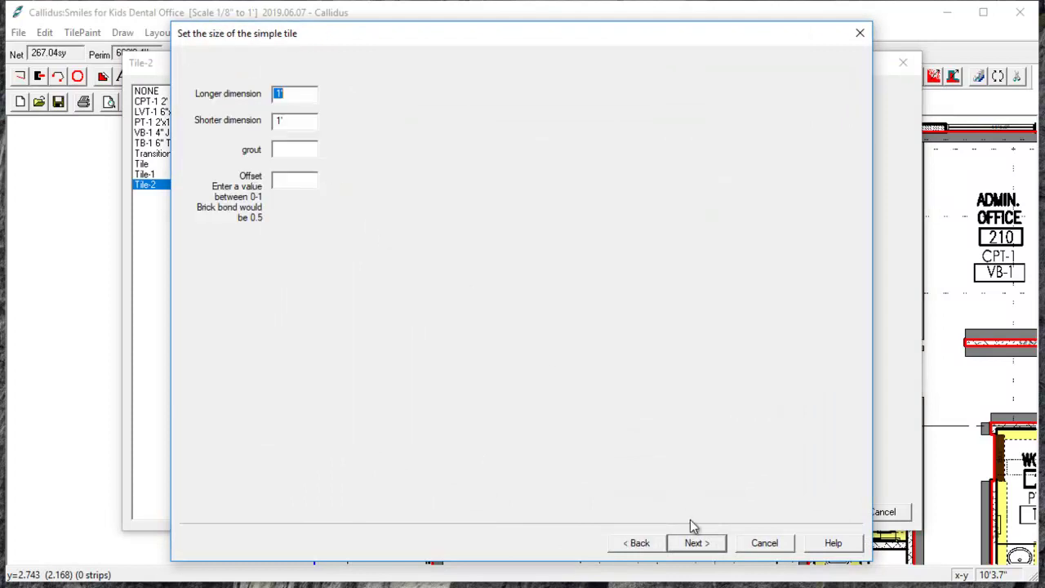
{"action": "left_click", "coordinate": [704, 550]}
{"action": "left_click", "coordinate": [704, 550]}
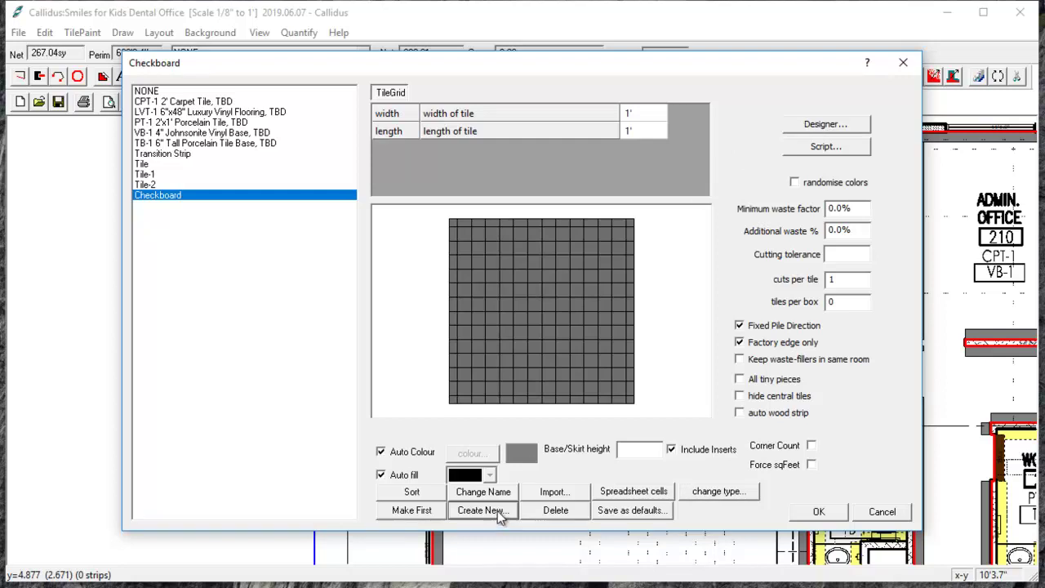
Step: Create a HerringBone material with 3' x 6" pieces
{"action": "left_click", "coordinate": [482, 510]}
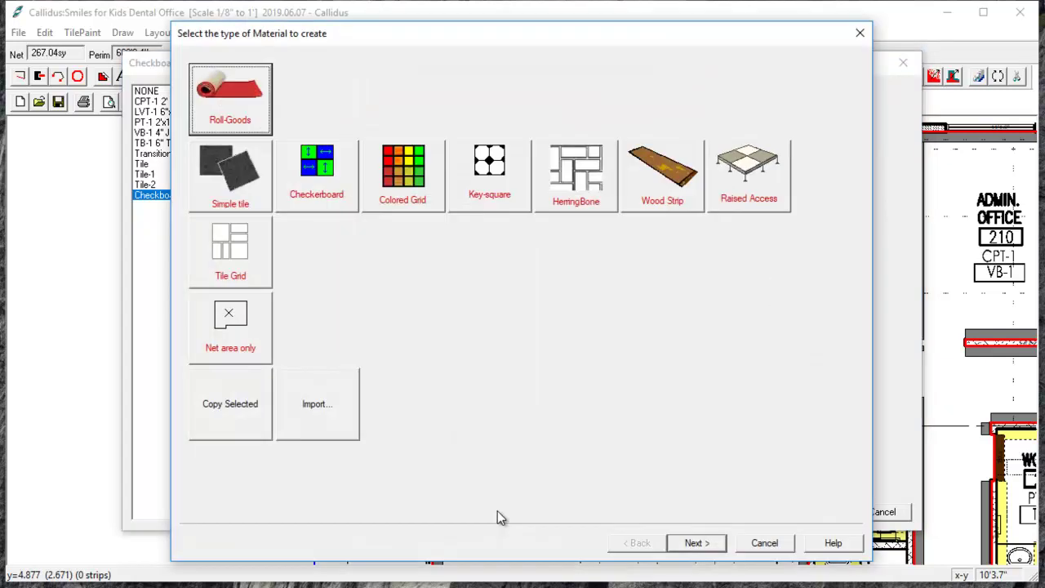
{"action": "double_click", "coordinate": [595, 187]}
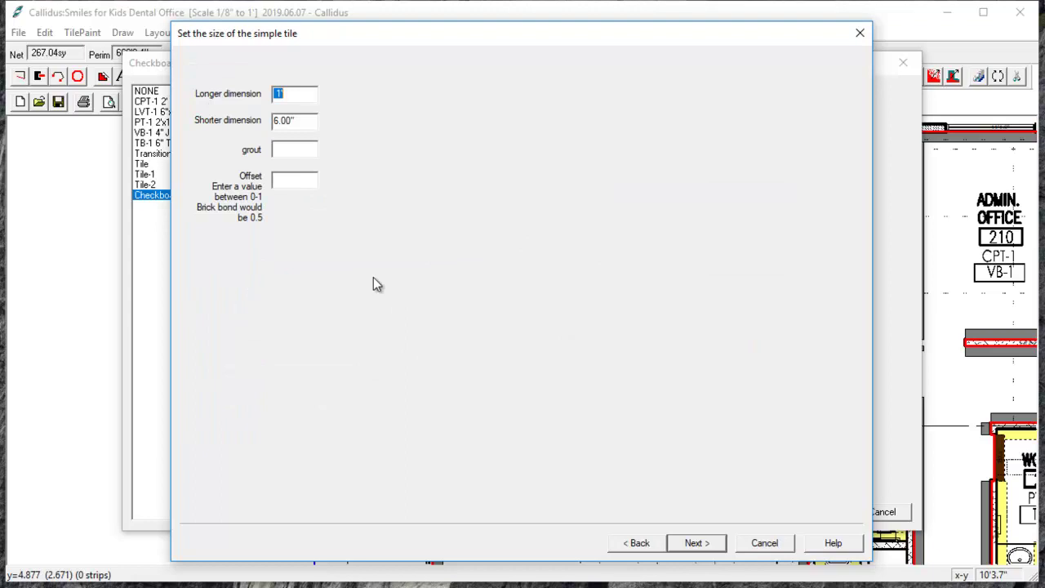
{"action": "type", "text": "3"}
{"action": "left_click", "coordinate": [720, 547]}
{"action": "left_click", "coordinate": [720, 548]}
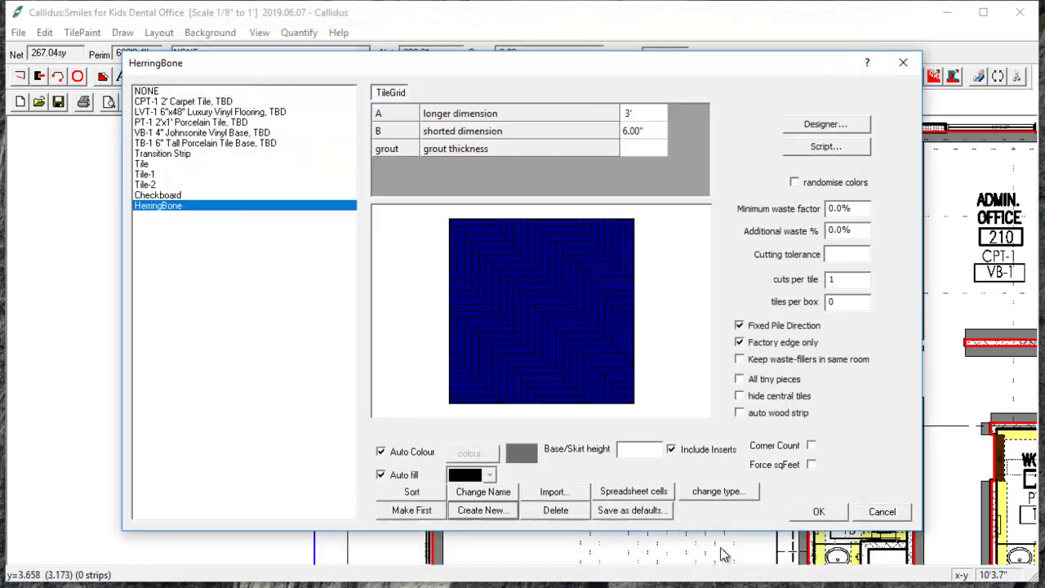
Step: Turn off Auto Colour for HerringBone and give it a light cyan colour
{"action": "left_click", "coordinate": [392, 451]}
{"action": "left_click", "coordinate": [472, 453]}
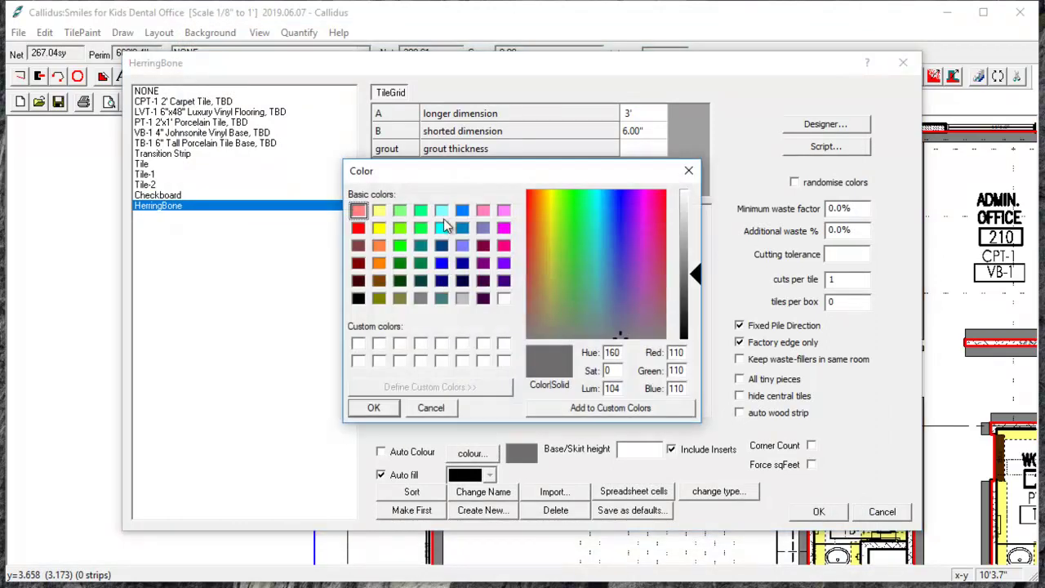
{"action": "left_click", "coordinate": [442, 215]}
{"action": "left_click", "coordinate": [372, 408]}
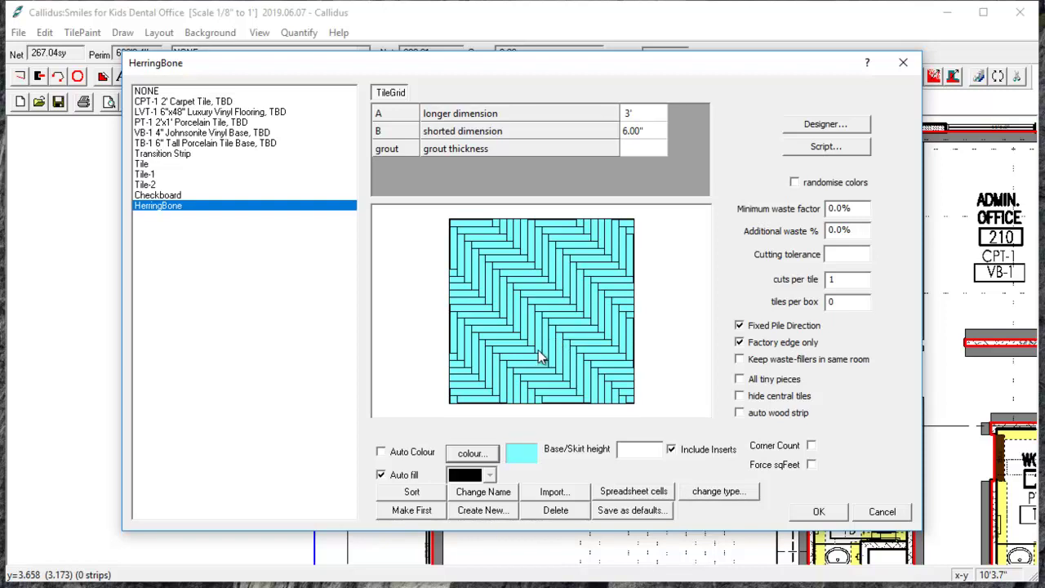
Step: Create a Keysquare material at the default 1' tile size, then start another new material
{"action": "left_click", "coordinate": [482, 515]}
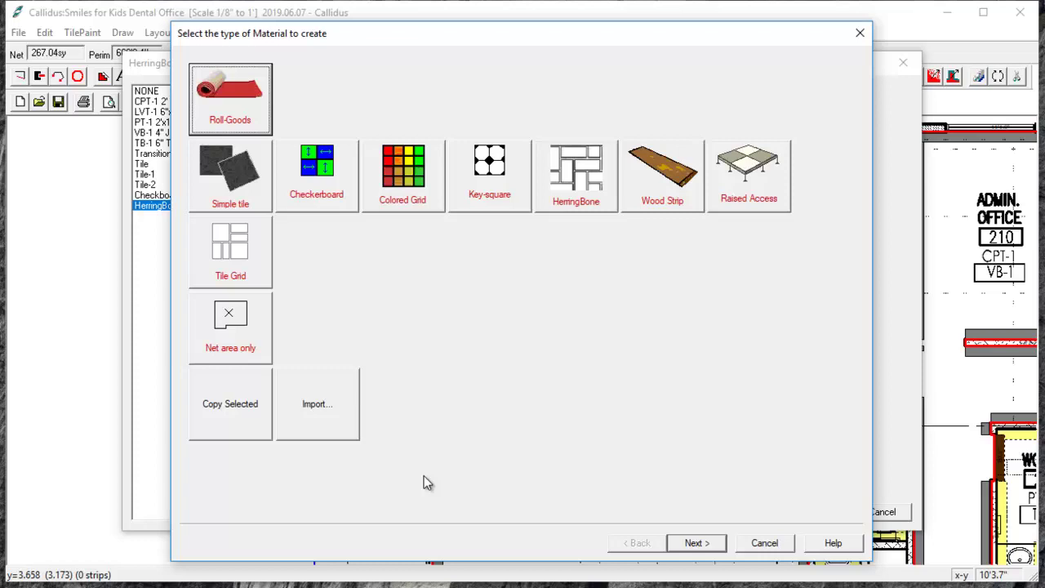
{"action": "double_click", "coordinate": [481, 192]}
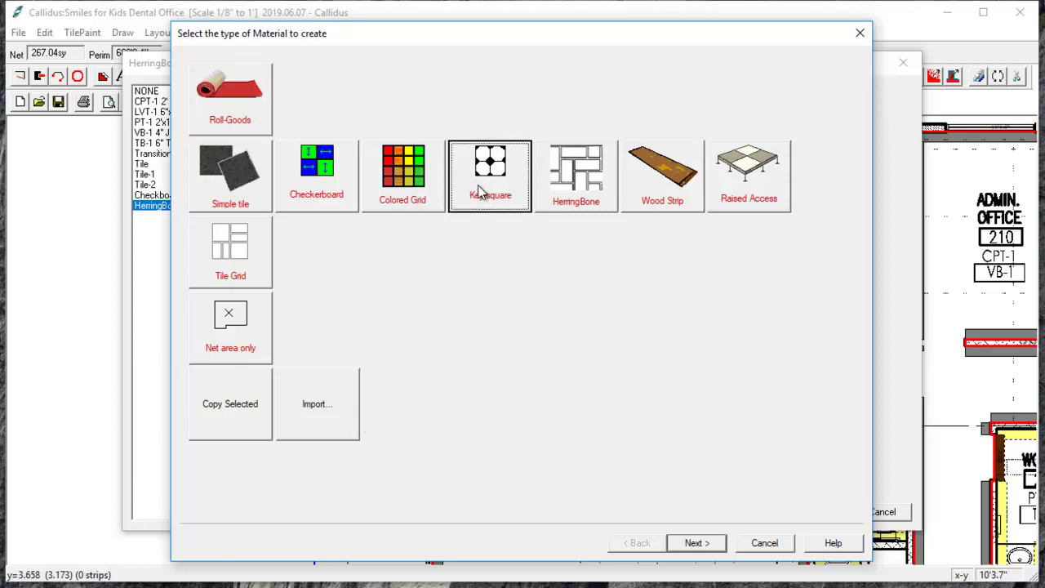
{"action": "left_click", "coordinate": [696, 543]}
{"action": "left_click", "coordinate": [697, 543]}
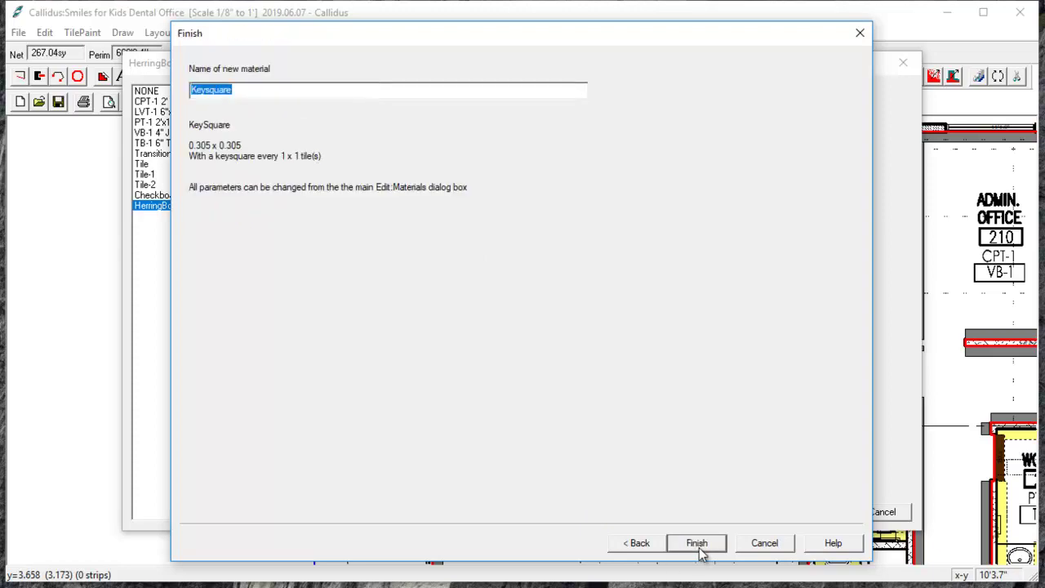
{"action": "left_click", "coordinate": [699, 550]}
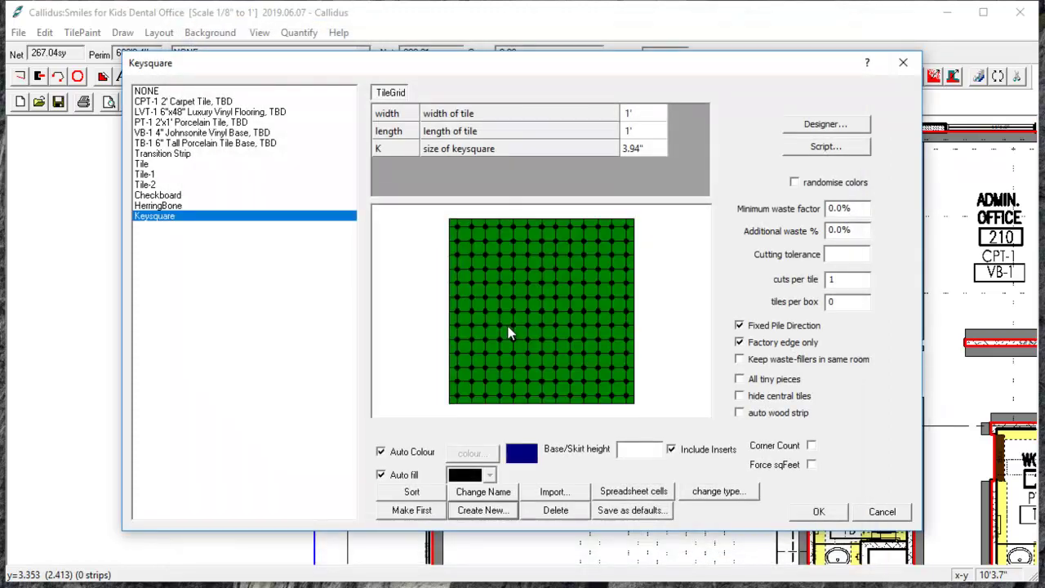
{"action": "left_click", "coordinate": [483, 509]}
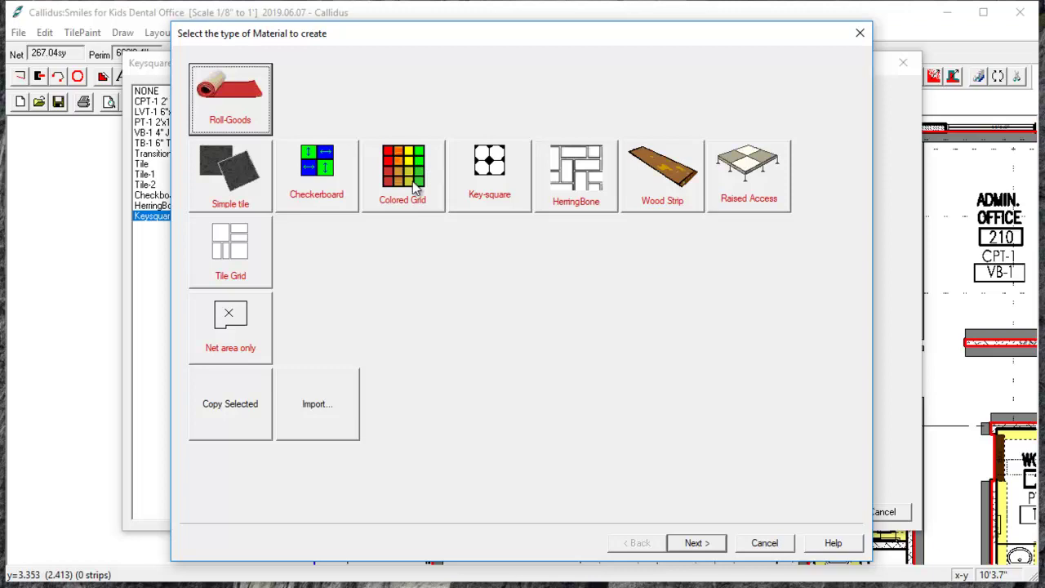
Step: Create a ColoredGrid material of 1' tiles in a 4 x 4 grid
{"action": "double_click", "coordinate": [412, 176]}
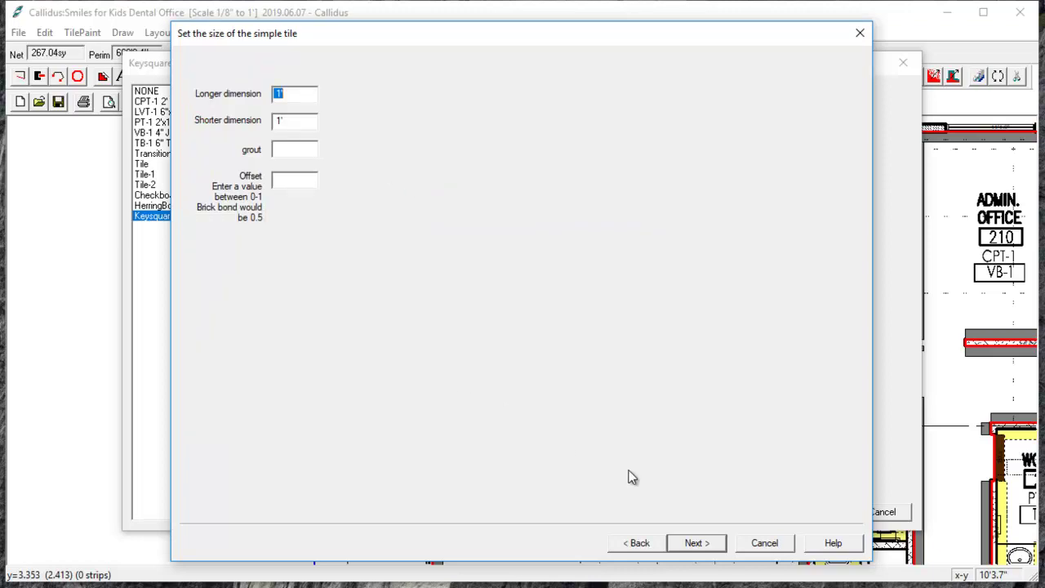
{"action": "left_click", "coordinate": [721, 544]}
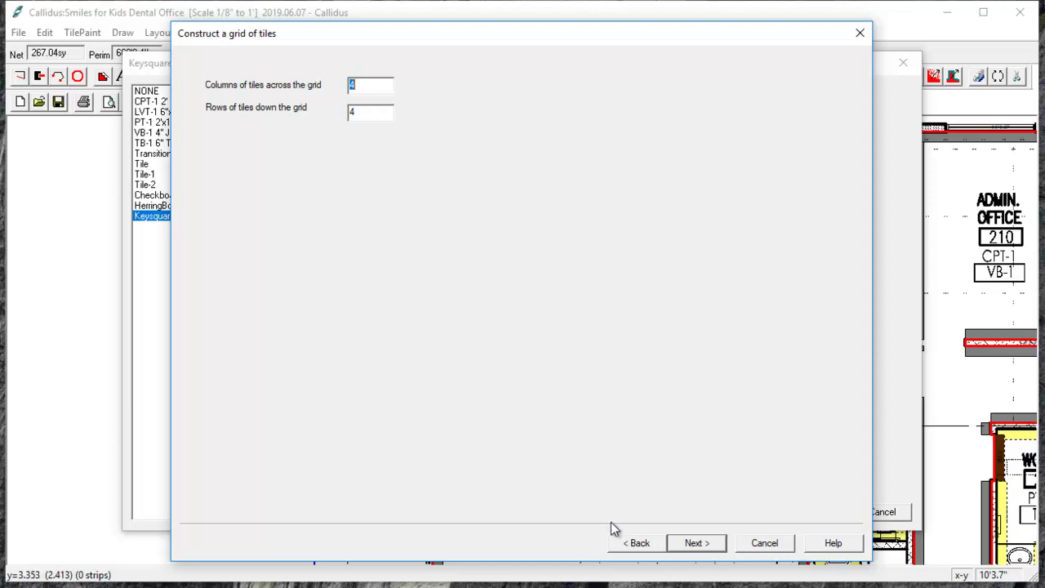
{"action": "left_click", "coordinate": [692, 544]}
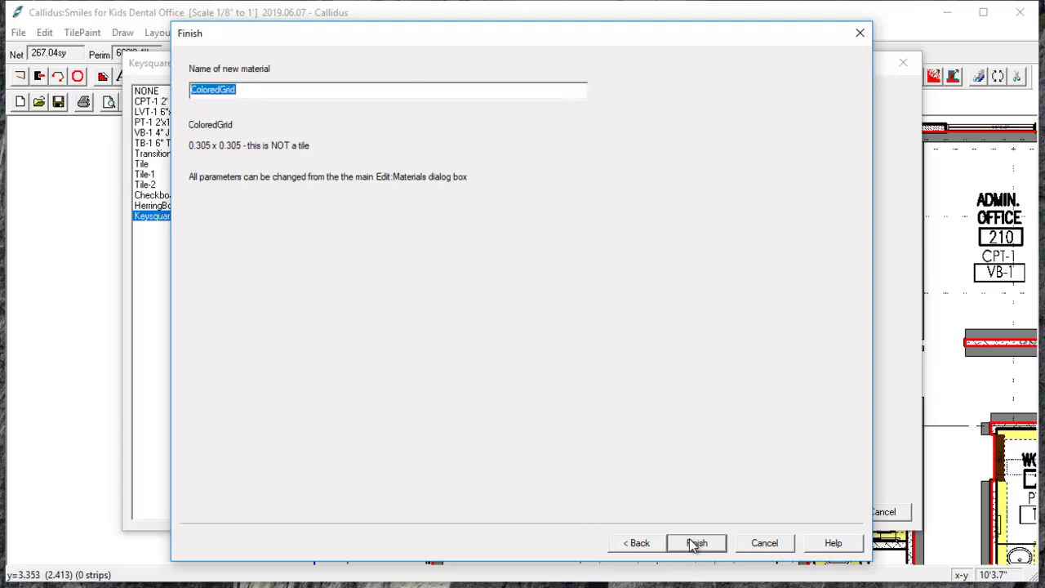
{"action": "left_click", "coordinate": [694, 543]}
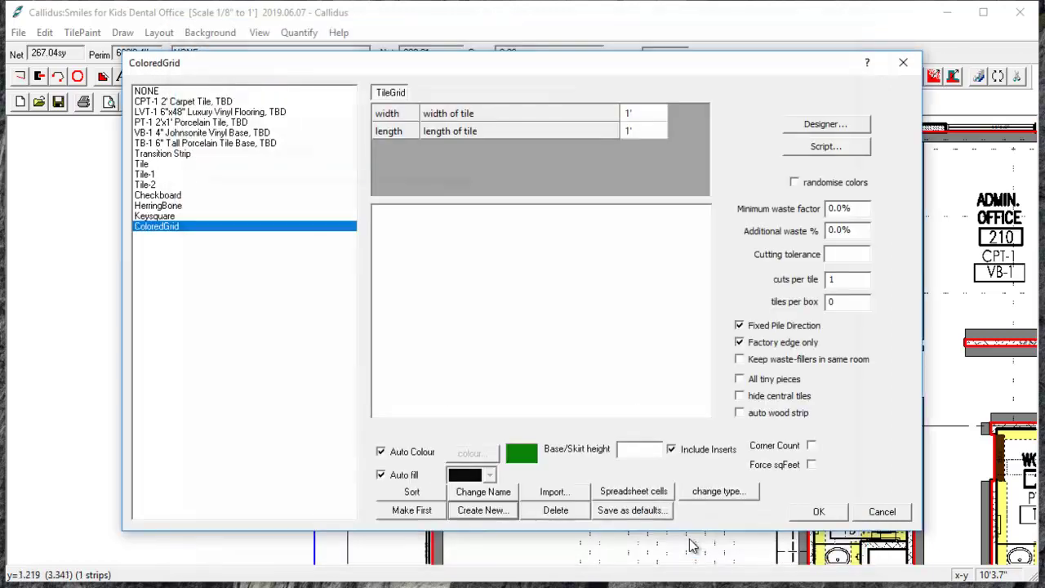
{"action": "left_click", "coordinate": [818, 512]}
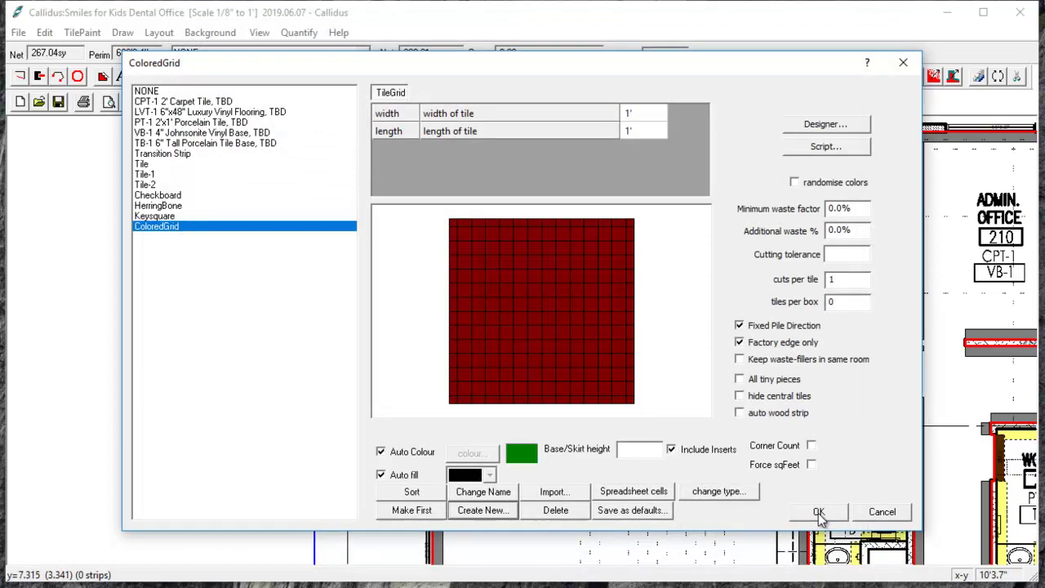
Step: Lay HerringBone in the training room from the left wall (276.17sy, 3.30% waste)
{"action": "left_click", "coordinate": [819, 512]}
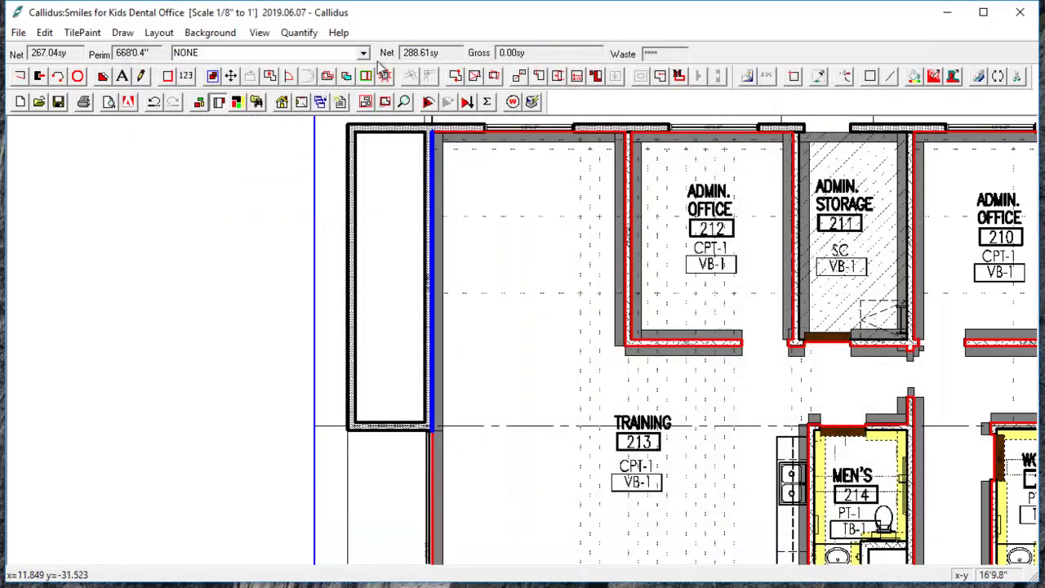
{"action": "left_click", "coordinate": [359, 53]}
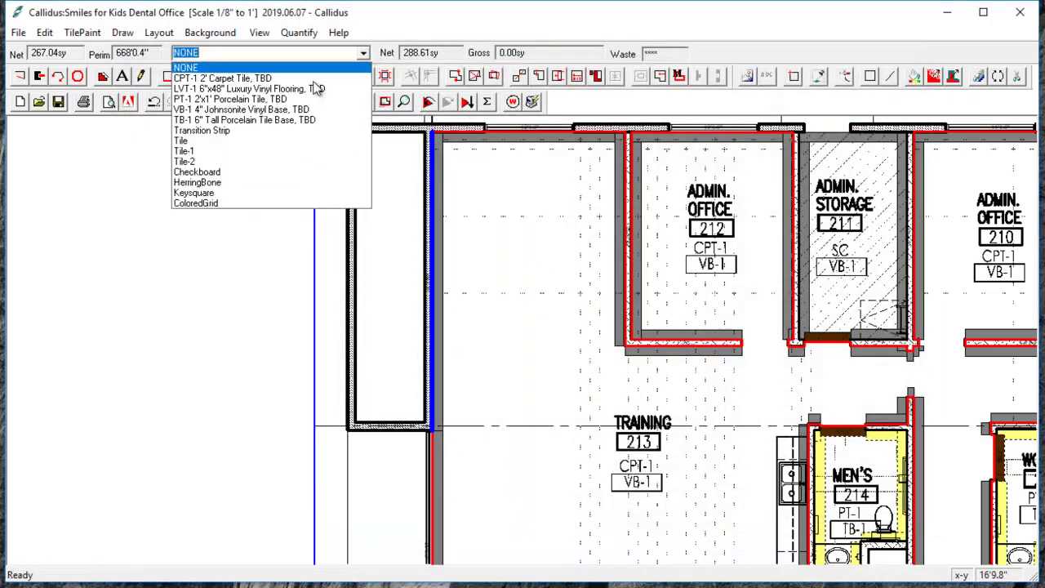
{"action": "left_click", "coordinate": [231, 183]}
{"action": "left_click", "coordinate": [428, 102]}
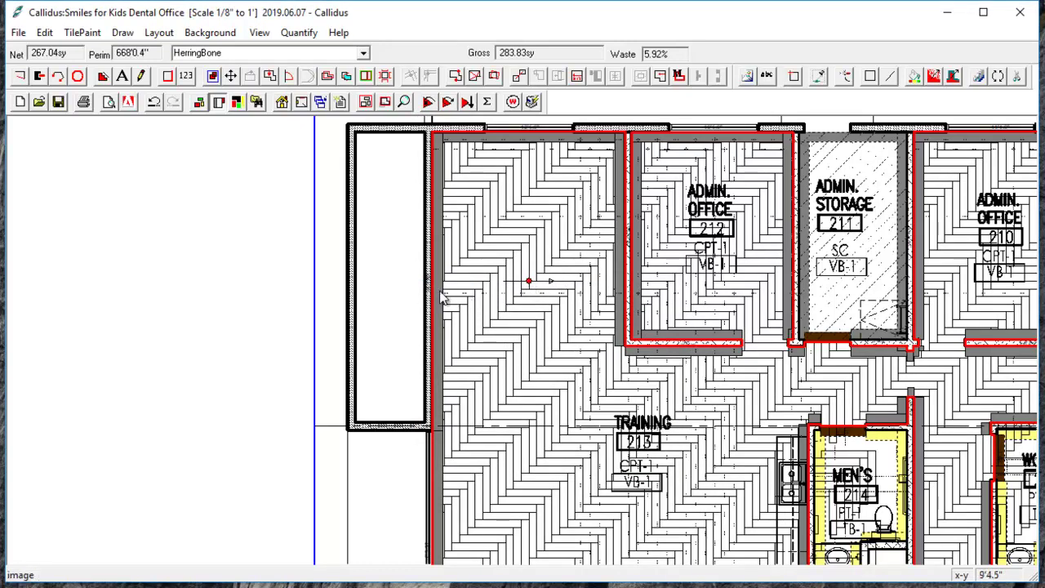
{"action": "left_click", "coordinate": [441, 298]}
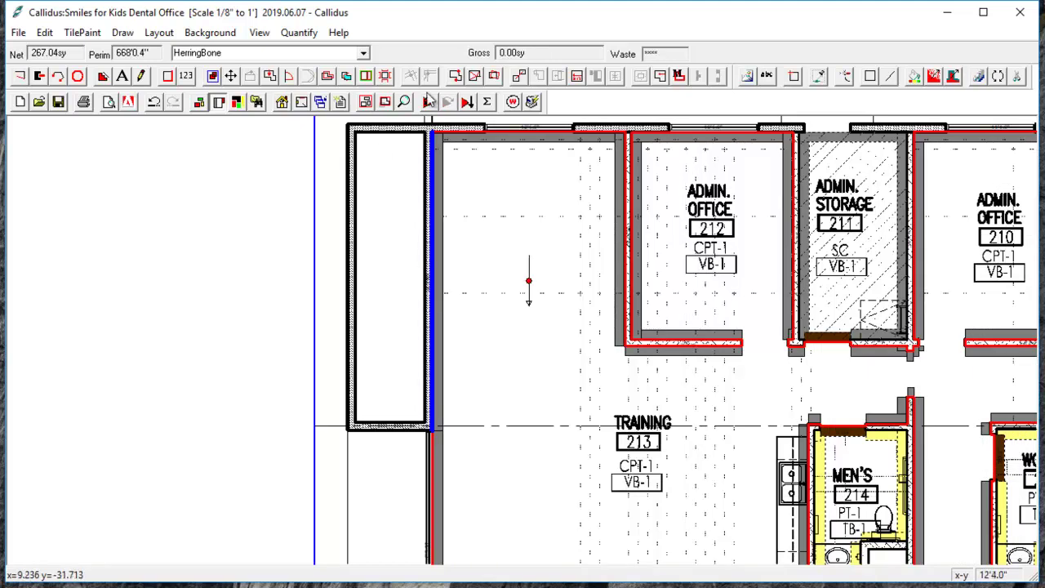
{"action": "left_click", "coordinate": [428, 101]}
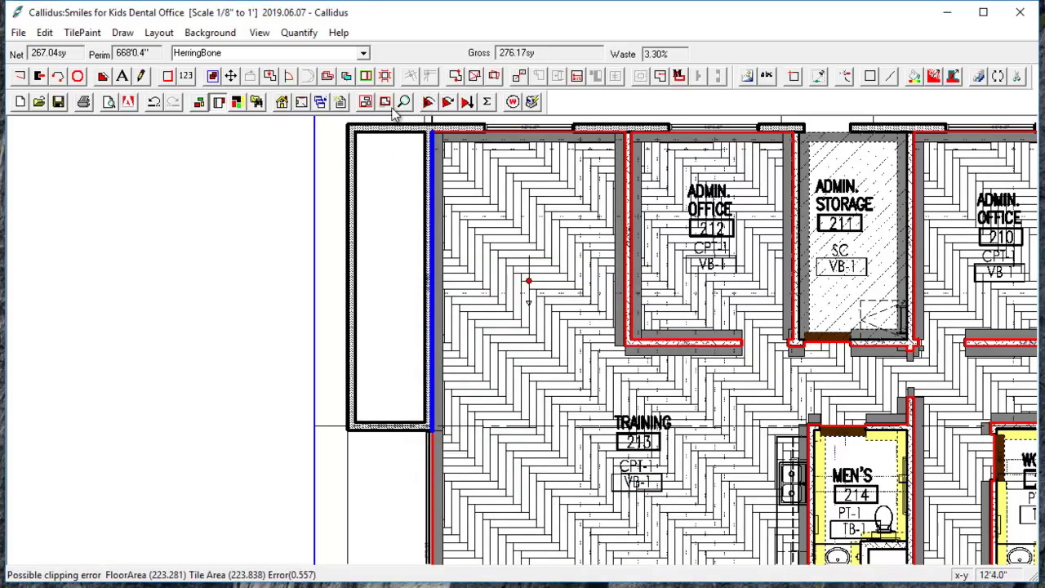
Step: Set a manual start point lower in the room and re-lay HerringBone (3.83% waste)
{"action": "left_click", "coordinate": [302, 108]}
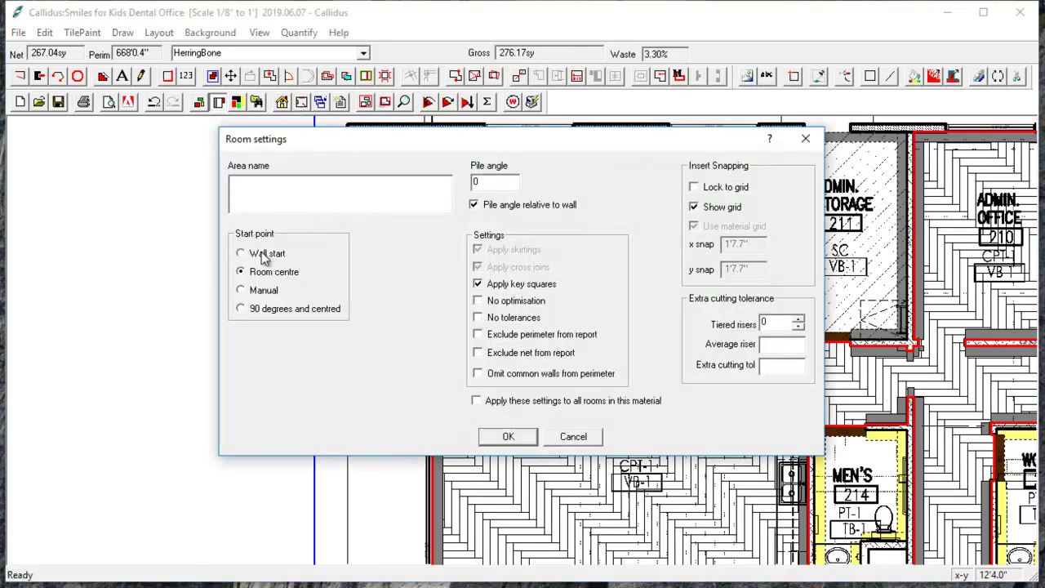
{"action": "left_click", "coordinate": [242, 291]}
{"action": "left_click", "coordinate": [496, 436]}
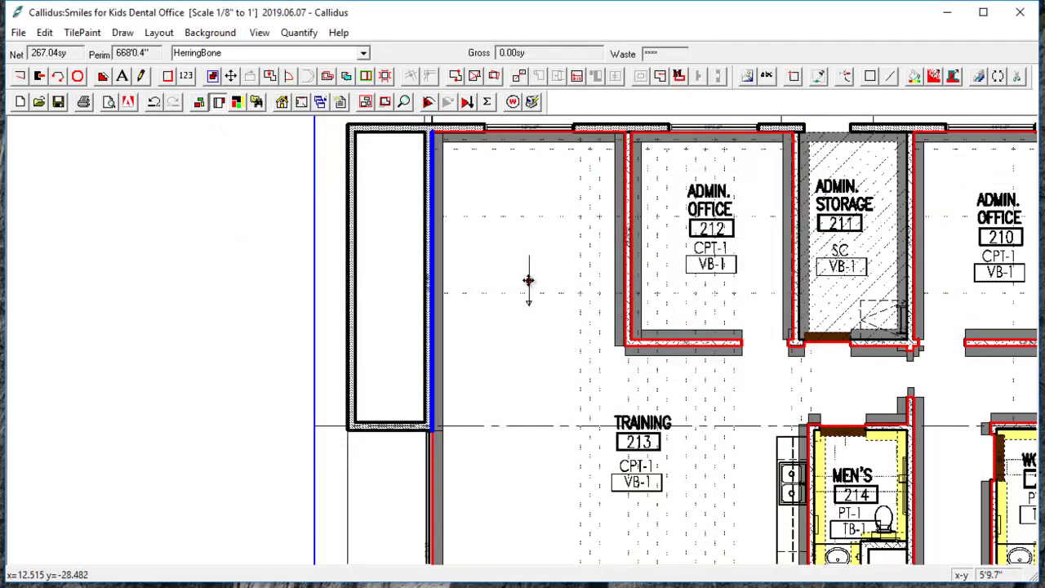
{"action": "left_click_drag", "start_coordinate": [528, 280], "coordinate": [548, 380]}
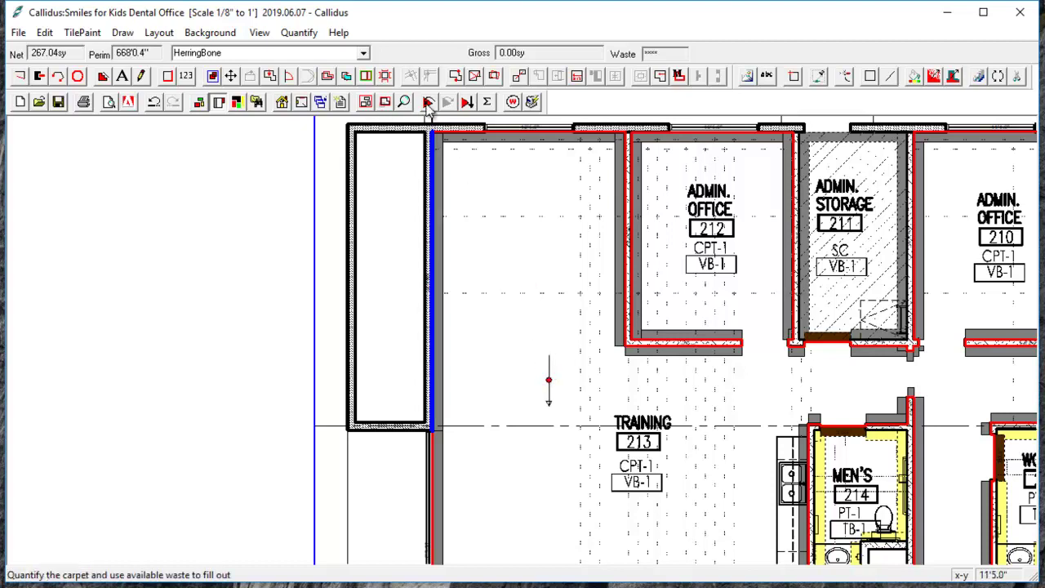
{"action": "left_click", "coordinate": [428, 103]}
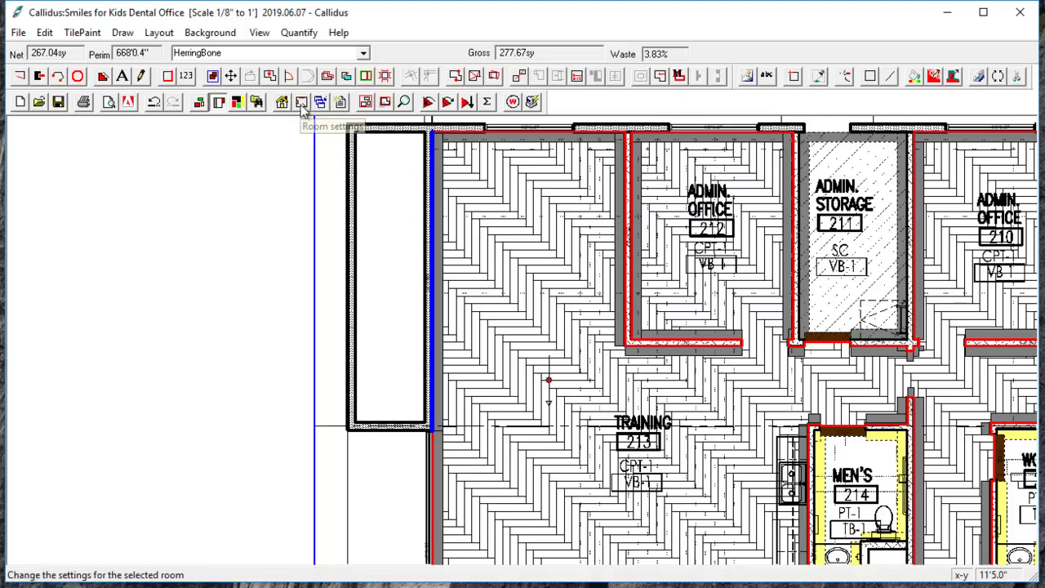
Step: Set the room's pile angle to 45 and quantify to re-lay the herringbone tiles
{"action": "left_click", "coordinate": [302, 102]}
{"action": "double_click", "coordinate": [482, 183]}
{"action": "type", "text": "45"}
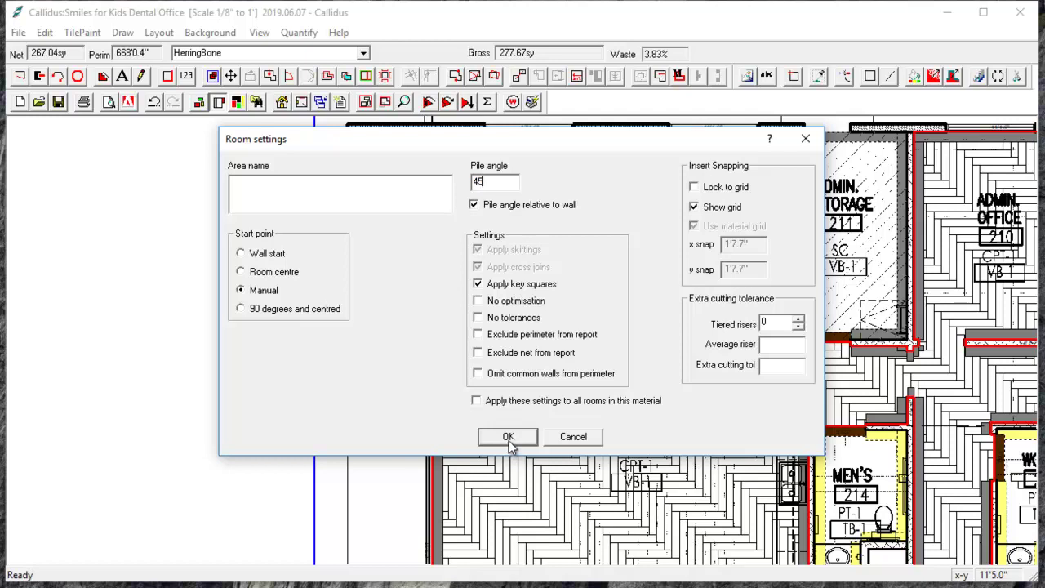
{"action": "left_click", "coordinate": [507, 437]}
{"action": "left_click", "coordinate": [428, 102]}
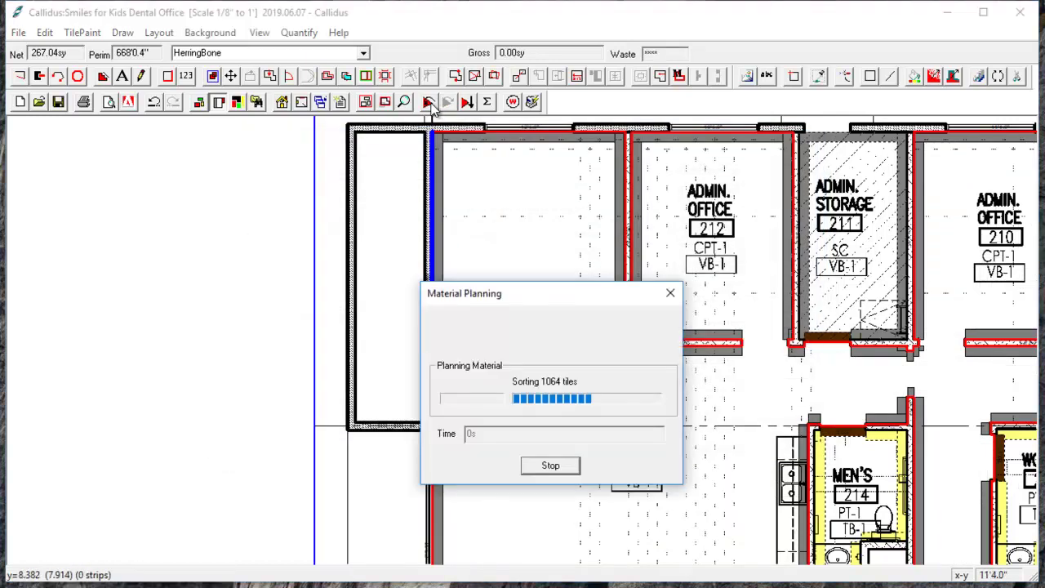